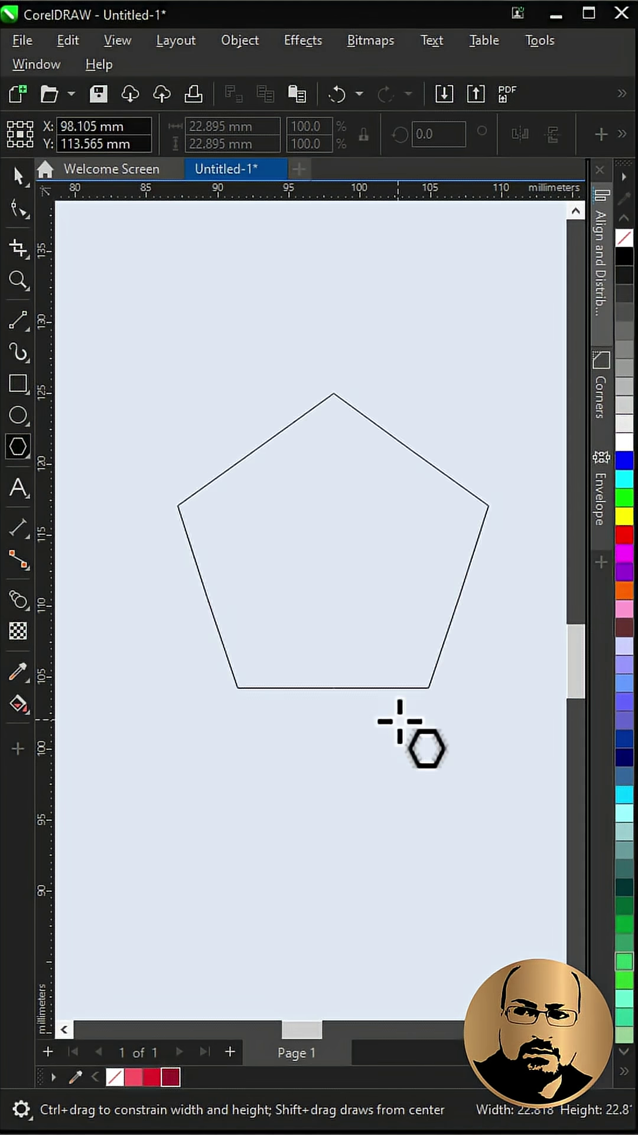
Step: Draw a six-sided polygon on the page and return to the Pick tool
left_click_drag(399, 723, 367, 680)
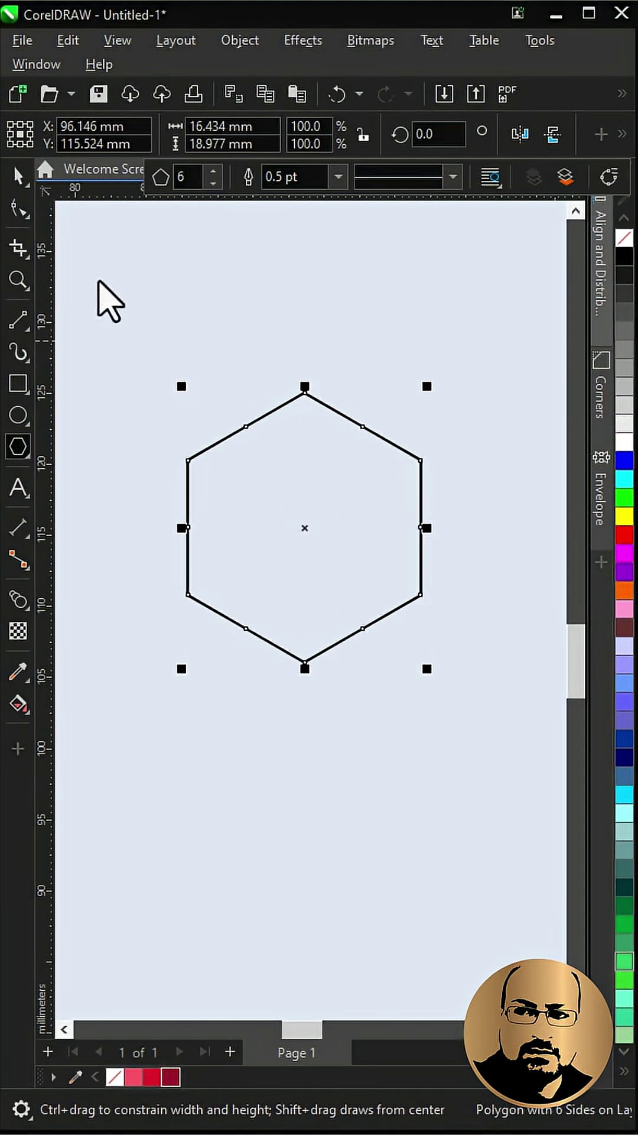
left_click(18, 175)
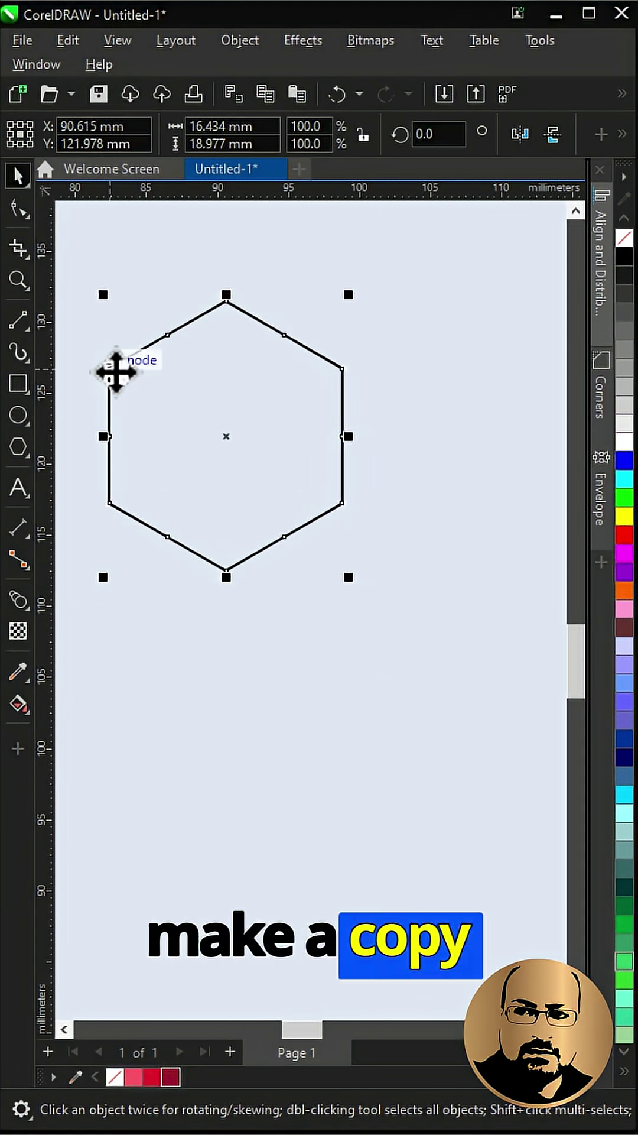
Step: Copy the hexagon to its right side and beneath the pair to form a honeycomb cluster
left_click_drag(116, 372, 349, 372)
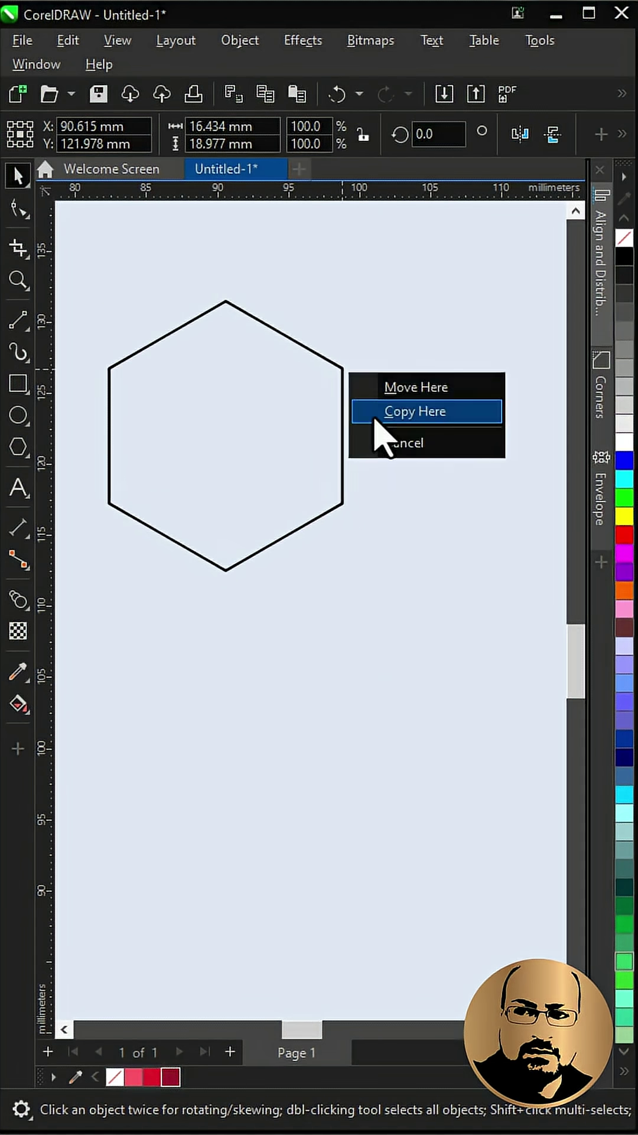
left_click(374, 413)
mouse_move(459, 302)
left_mouse_down()
mouse_move(330, 536)
mouse_move(343, 504)
left_mouse_up()
left_click(395, 561)
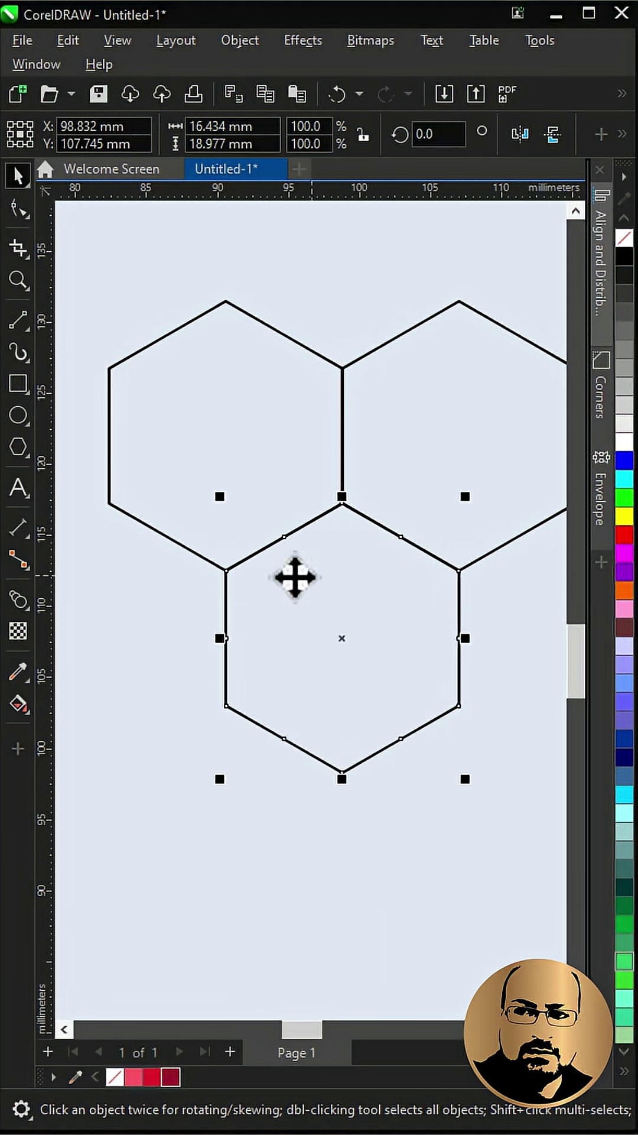
scroll(306, 590, "down", 1)
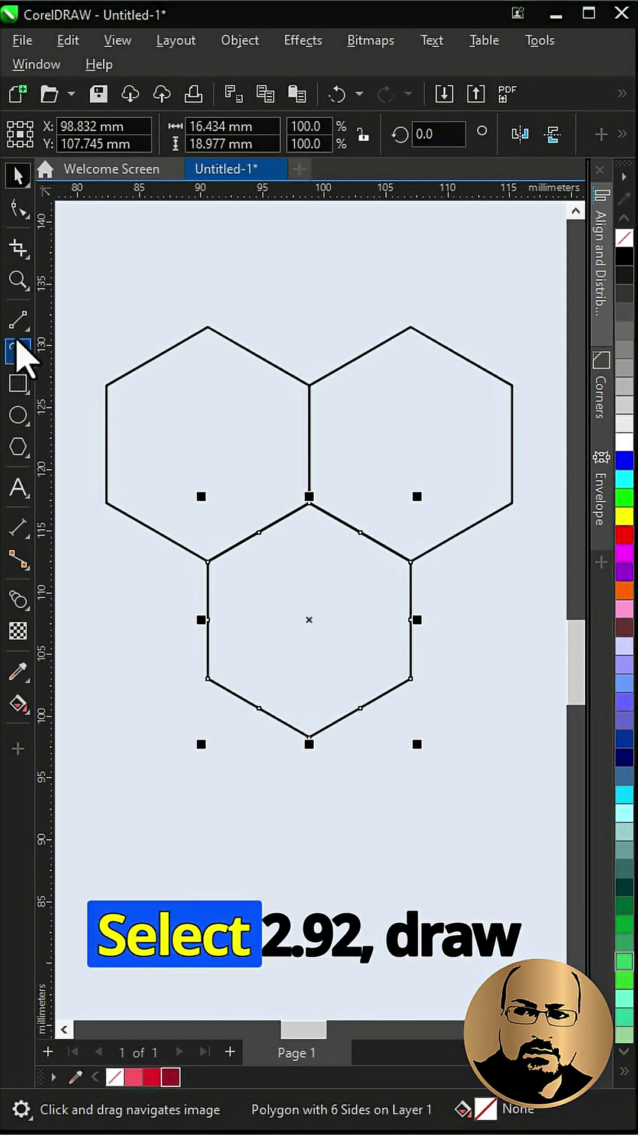
Step: Draw 2-point lines from the outer vertex to the centre and down to the bottom vertex
left_click(19, 320)
mouse_move(107, 385)
left_mouse_down()
mouse_move(293, 482)
mouse_move(309, 503)
mouse_move(481, 418)
mouse_move(513, 386)
left_mouse_up()
left_click_drag(313, 503, 311, 735)
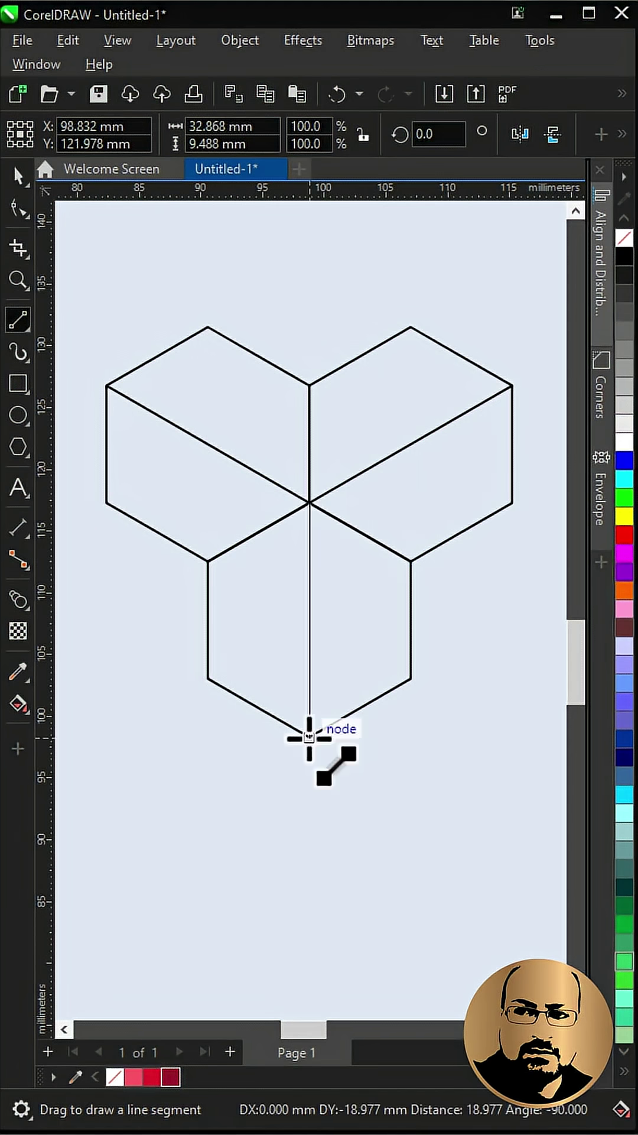
Step: Remove the unwanted inner segments with Virtual Segment Delete
left_click(17, 253)
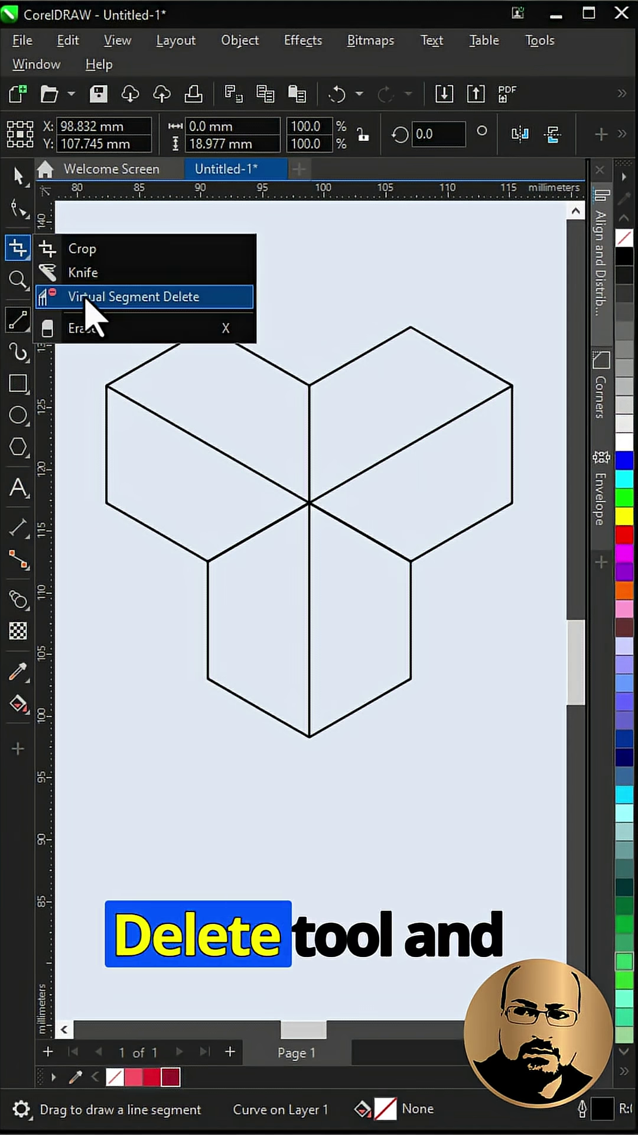
left_click(97, 303)
left_click(315, 410)
left_click(314, 468)
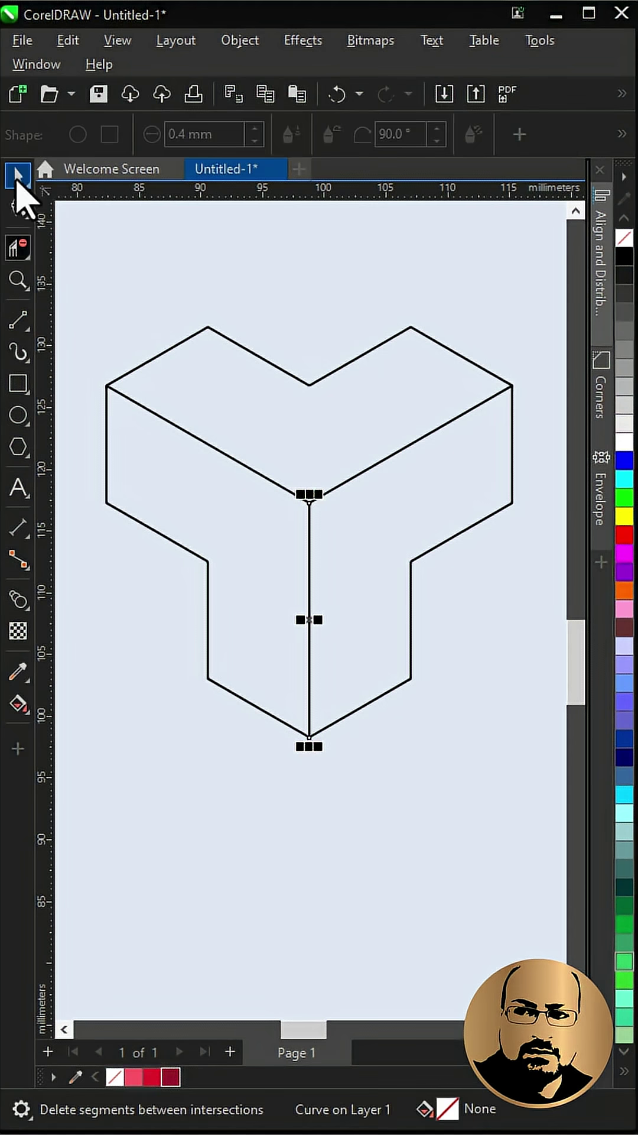
Step: Smart Fill the left, top and right faces of the Y-block
left_click(18, 174)
left_click(20, 707)
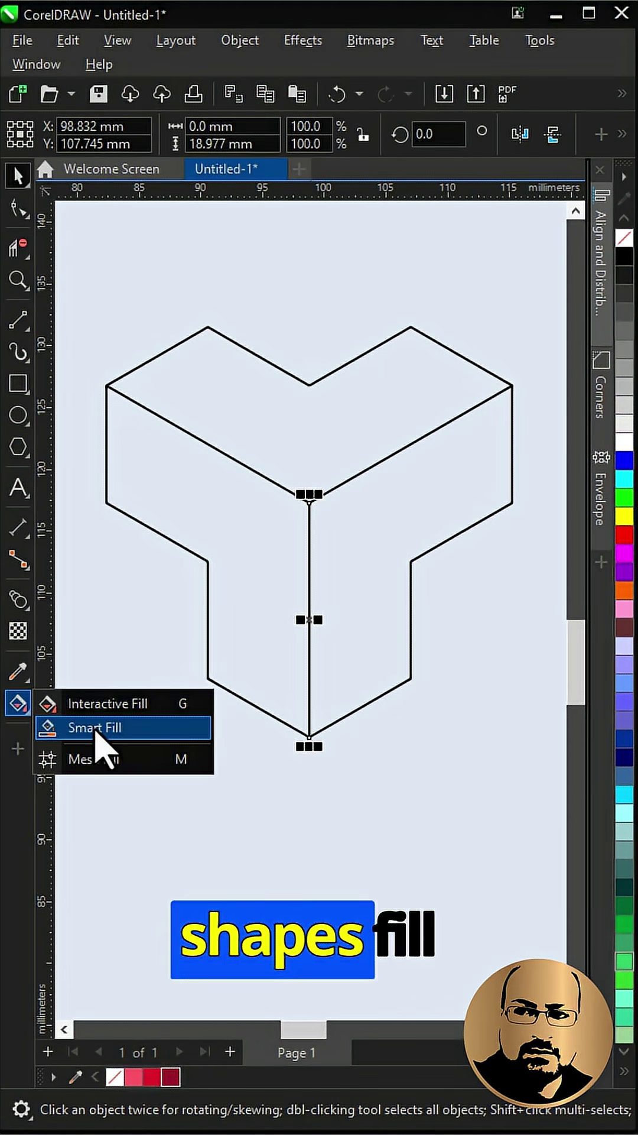
left_click(88, 727)
left_click(223, 568)
left_click(297, 454)
left_click(373, 665)
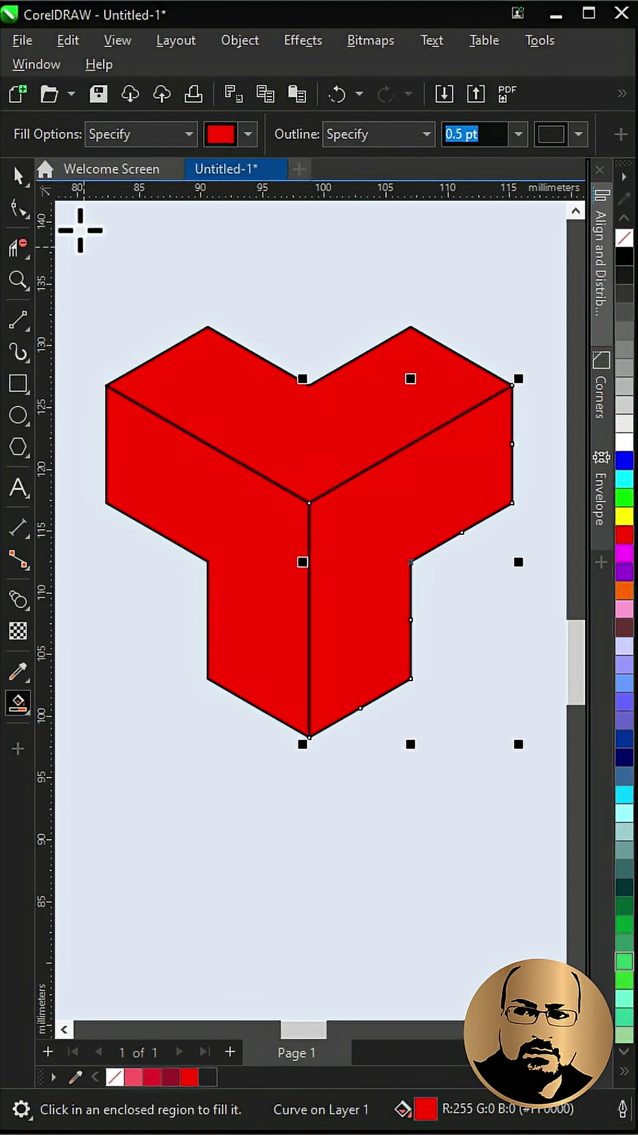
Step: Recolour the faces: top darker crimson, left pink, right dark crimson
left_click(18, 178)
left_click(255, 413)
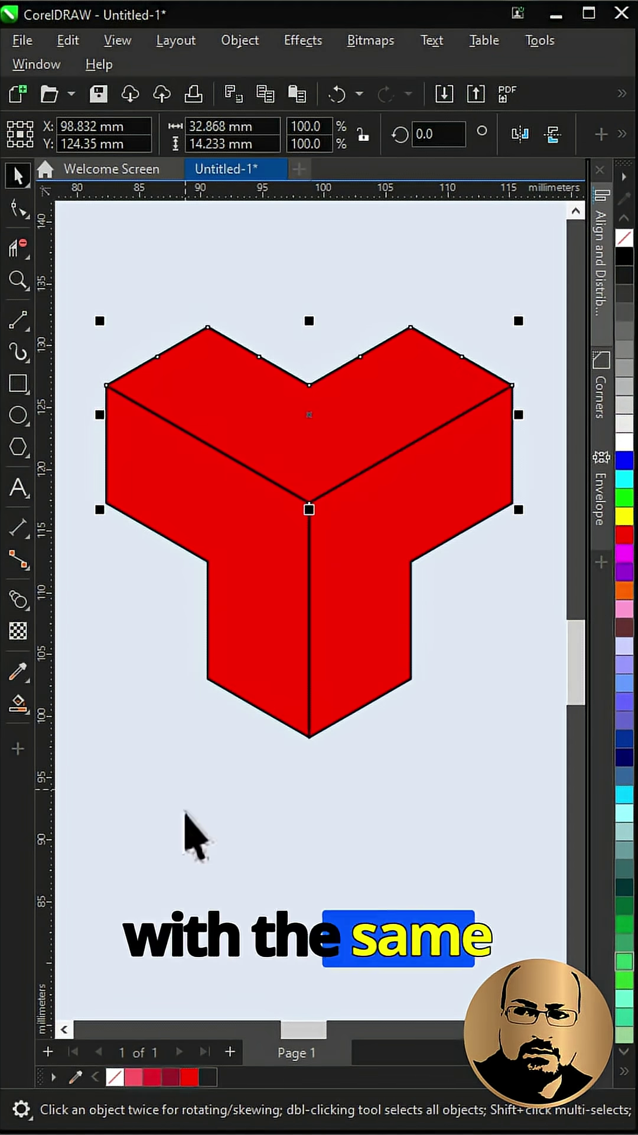
left_click(152, 1077)
left_click(282, 612)
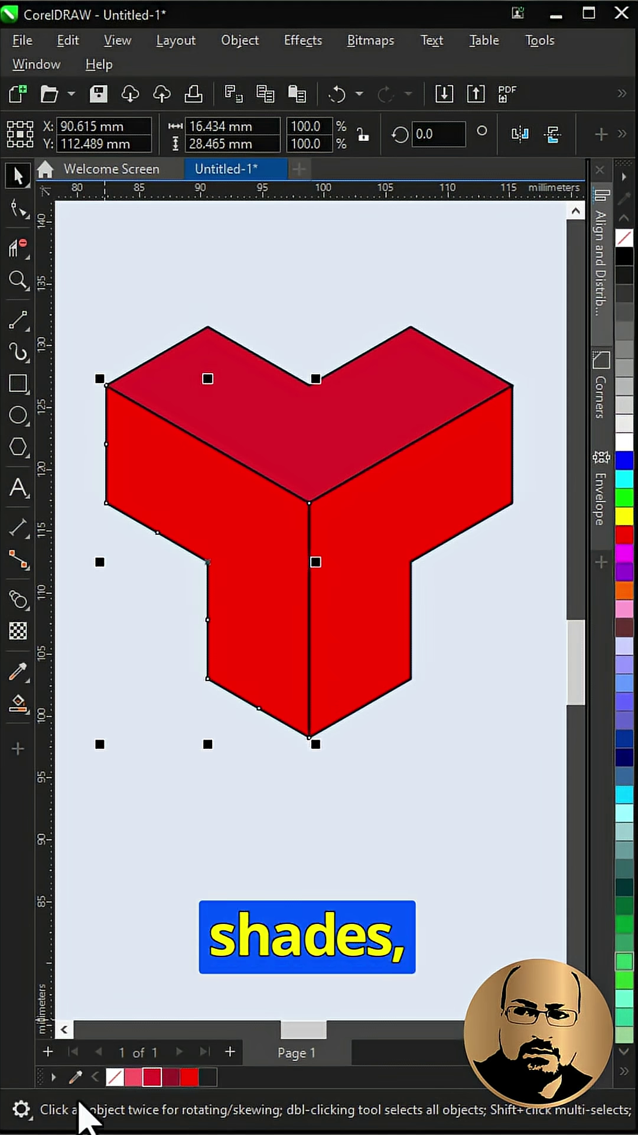
left_click(133, 1077)
left_click(175, 1074)
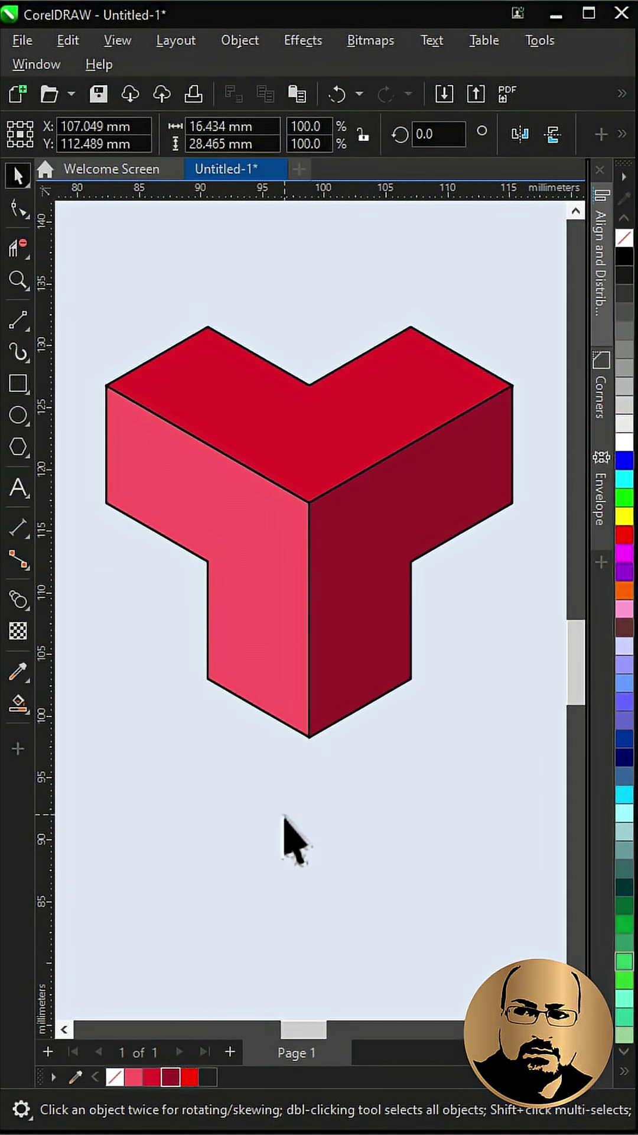
Step: Marquee-select every piece of the Y-block and group them into one object
left_click(284, 833)
left_click_drag(97, 266, 518, 887)
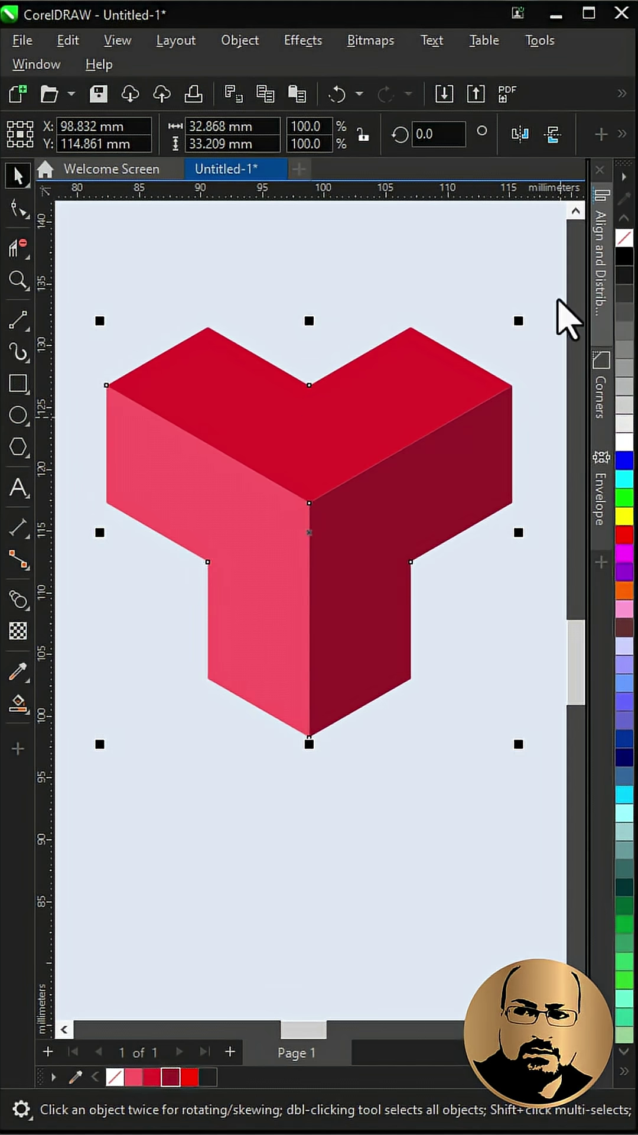
right_click(326, 419)
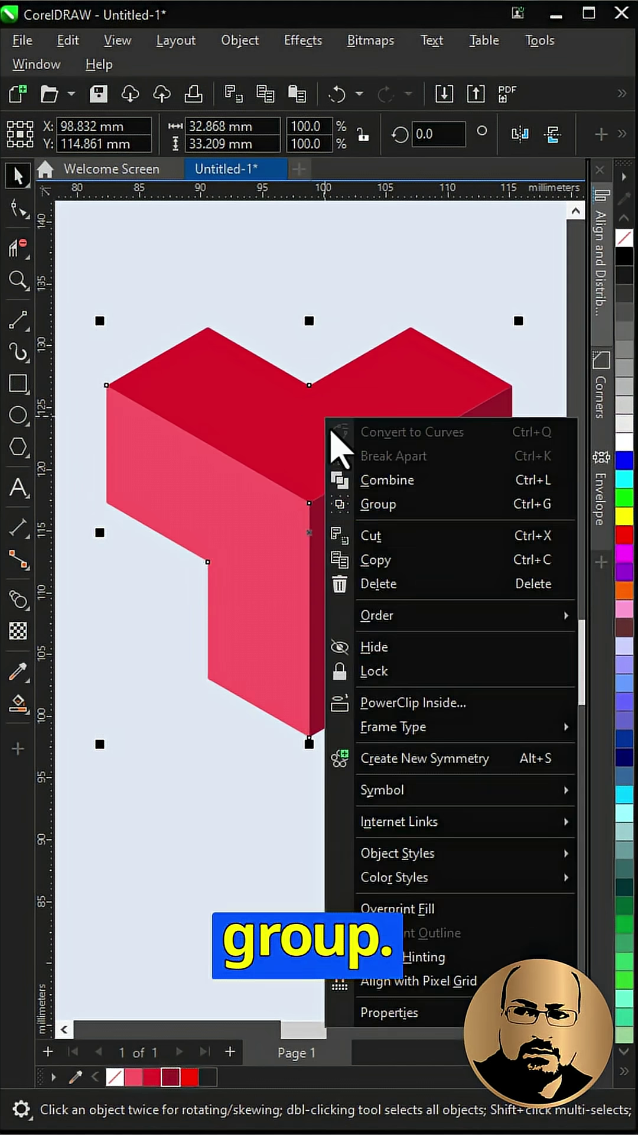
left_click(382, 505)
scroll(223, 512, "down", 2)
scroll(246, 556, "down", 2)
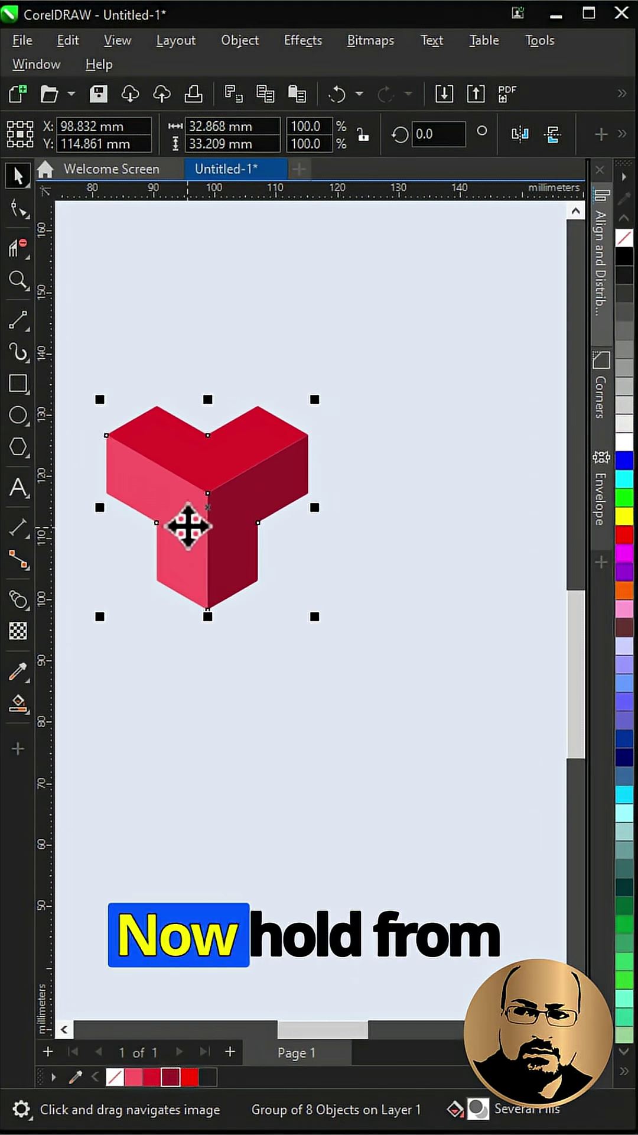
Step: Copy the block to its lower-right corner, then repeat the duplicate twice with Ctrl+D
mouse_move(108, 436)
left_mouse_down()
mouse_move(281, 544)
mouse_move(259, 529)
left_mouse_up()
left_click(300, 566)
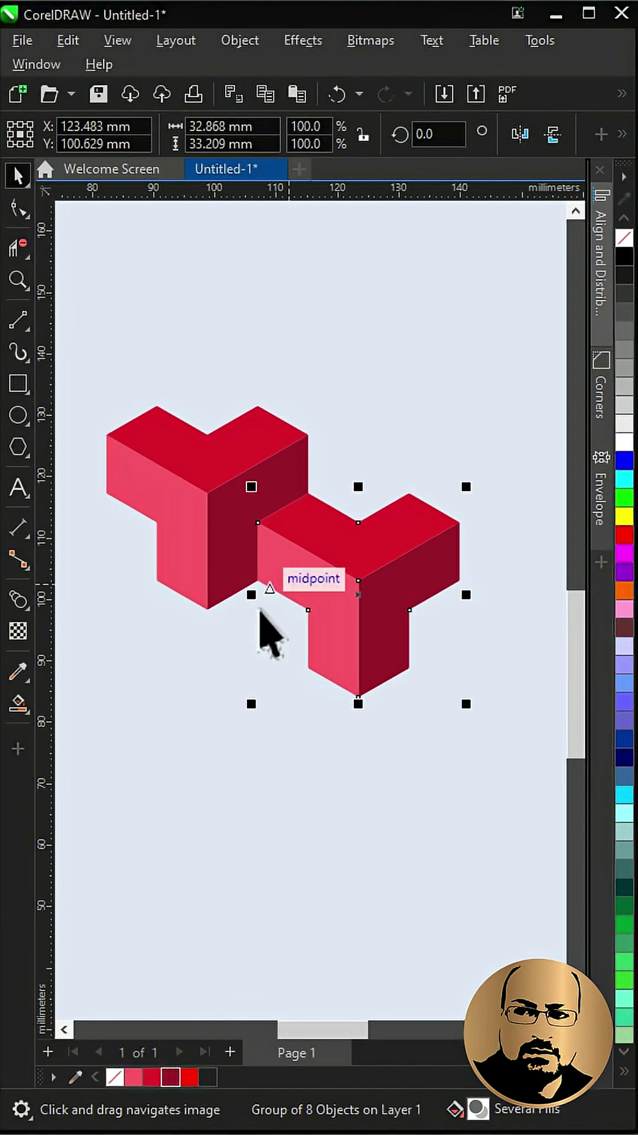
scroll(251, 636, "down", 2)
key("ctrl+d")
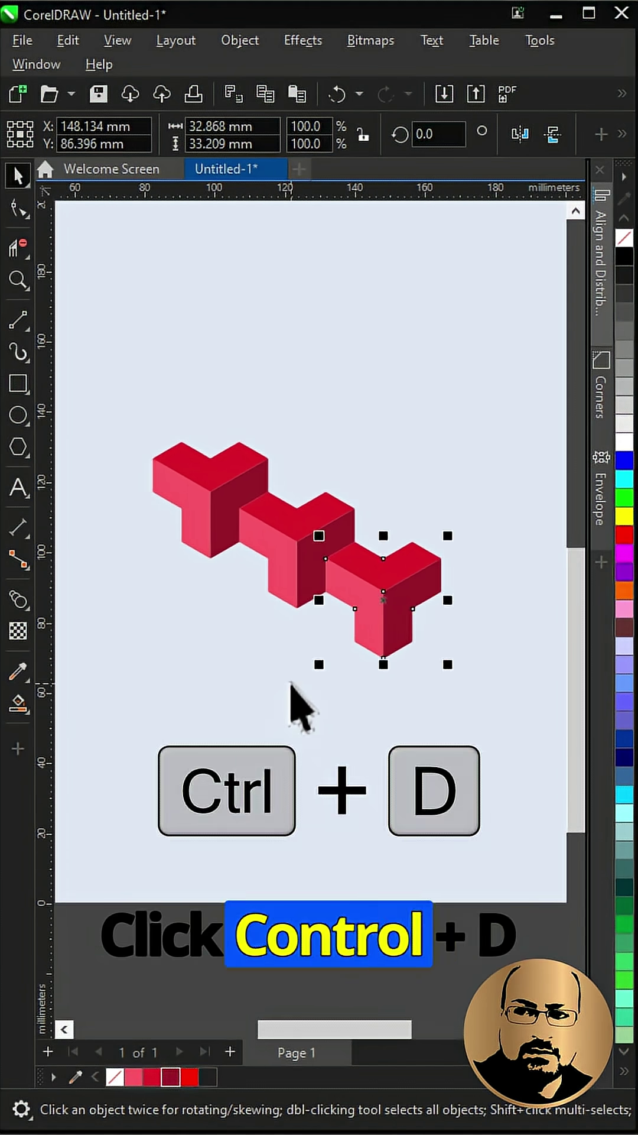
key("ctrl+d")
key("ctrl+d")
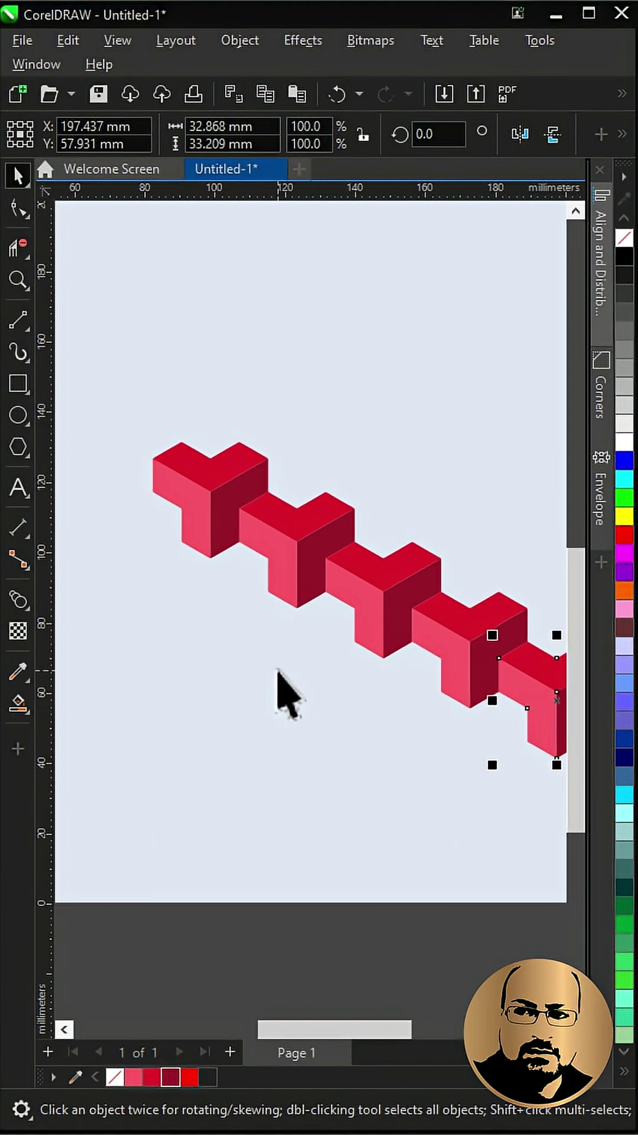
scroll(278, 683, "down", 1)
Step: Copy the diagonal row upward and repeat it to stack rows, then pan across the pattern
left_click_drag(557, 856, 115, 456)
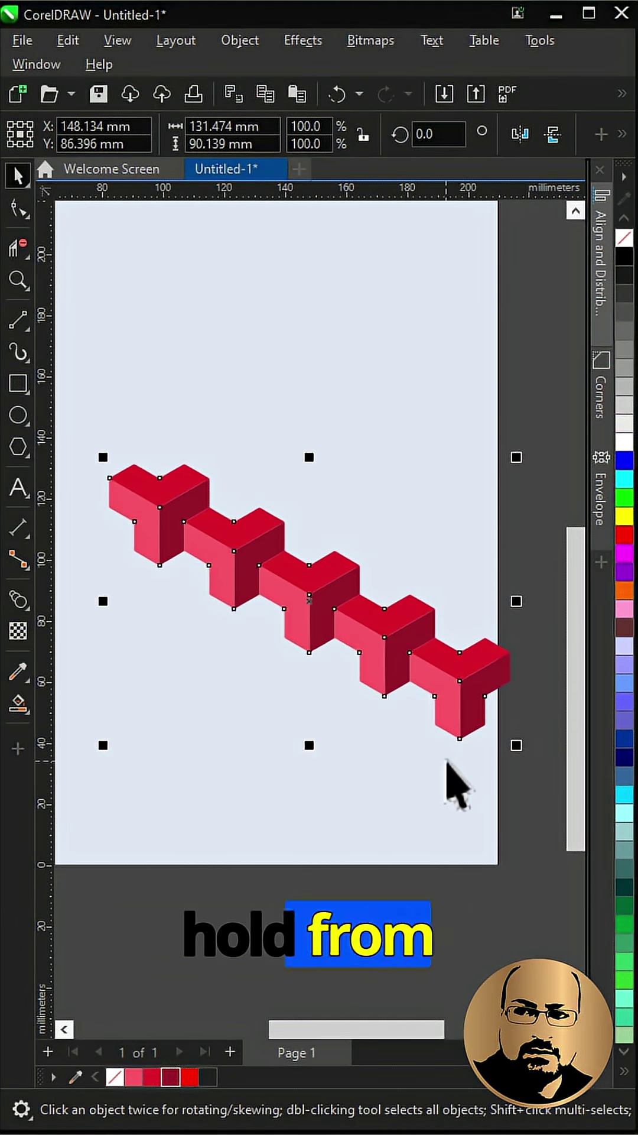
left_click_drag(459, 738, 461, 652)
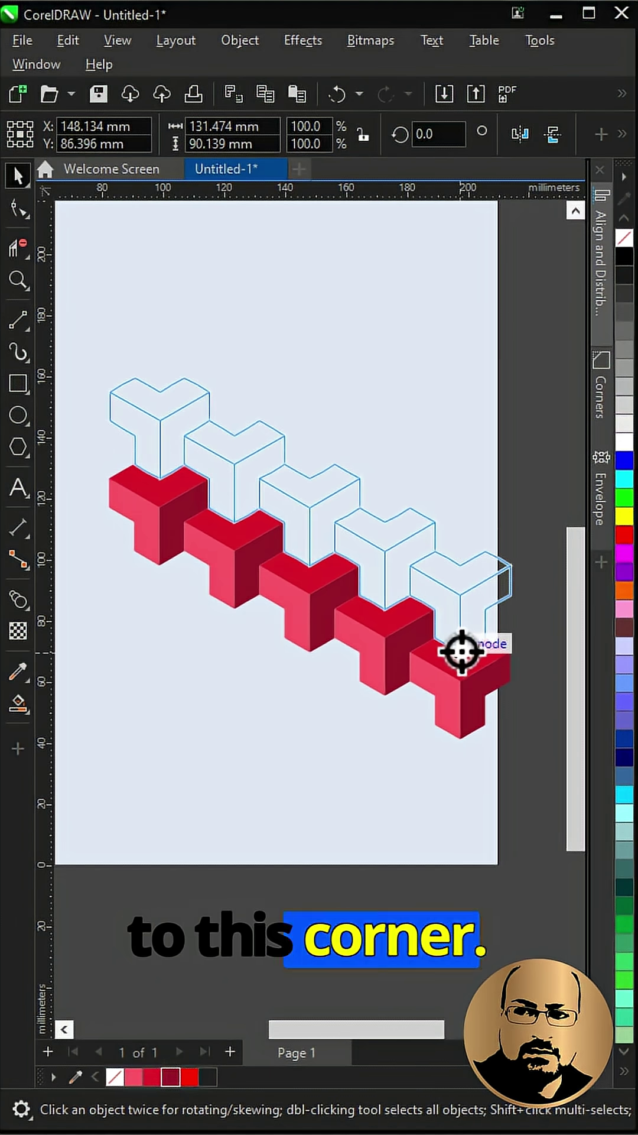
left_click(499, 690)
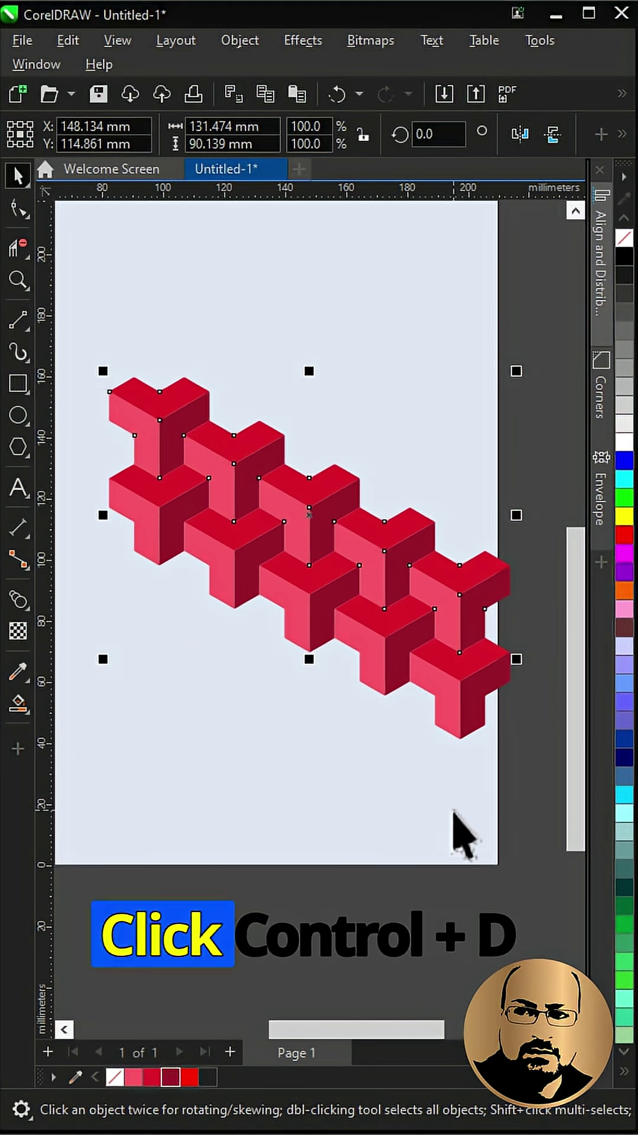
key("ctrl+d")
key("ctrl+d")
key("ctrl+d")
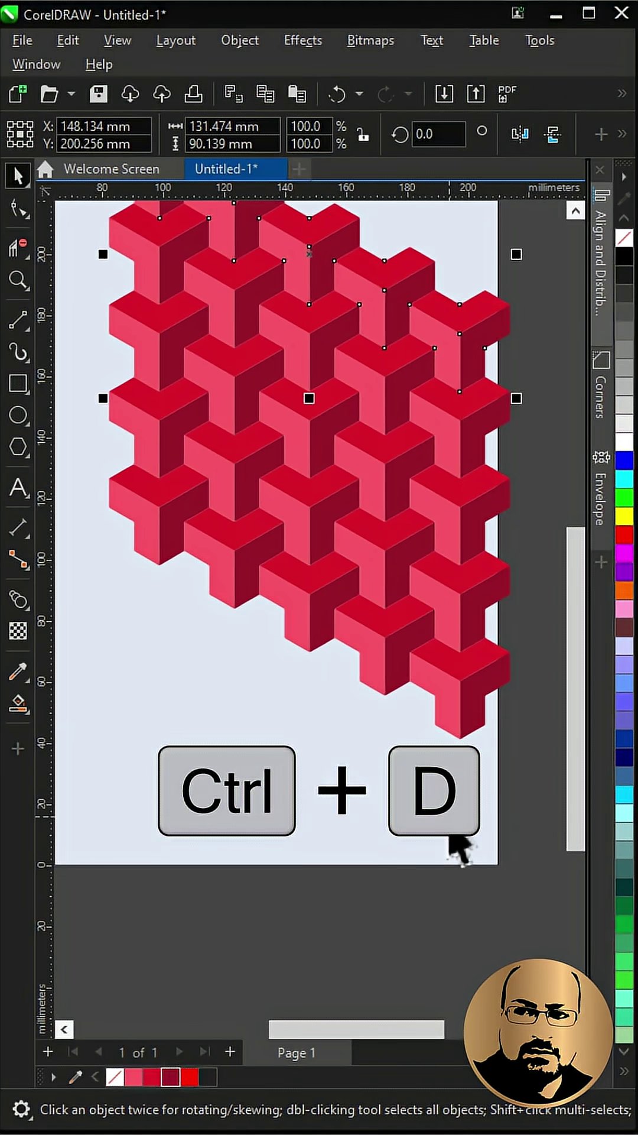
key("ctrl+d")
key("ctrl+d")
key("h")
scroll(393, 862, "down", 1)
left_click_drag(393, 861, 368, 899)
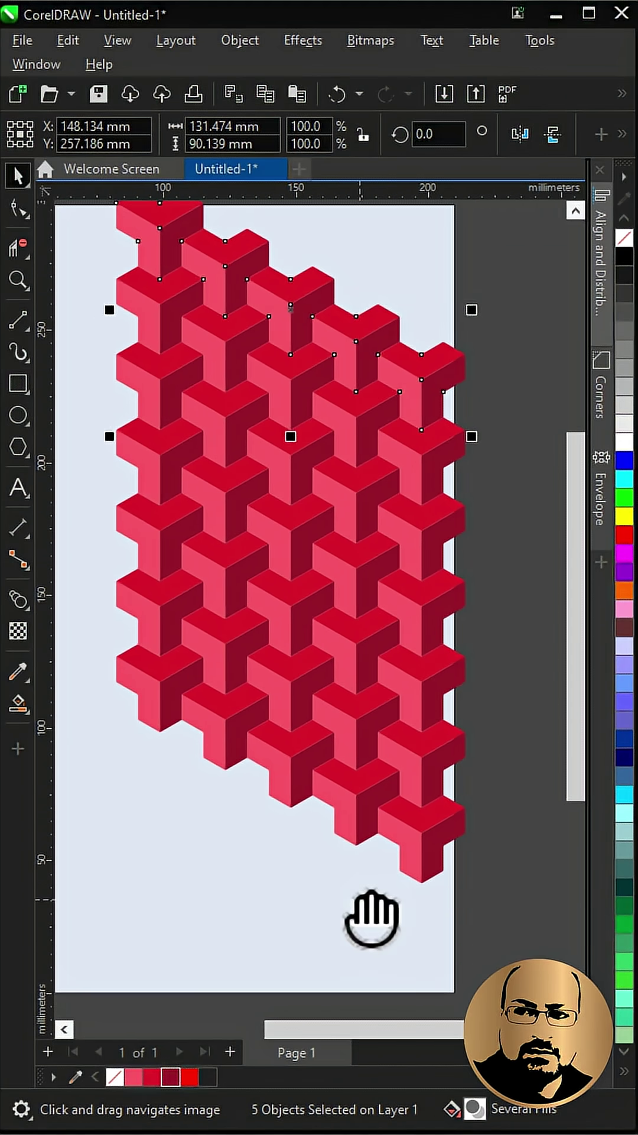
scroll(364, 588, "up", 1)
scroll(361, 595, "up", 1)
scroll(353, 589, "up", 1)
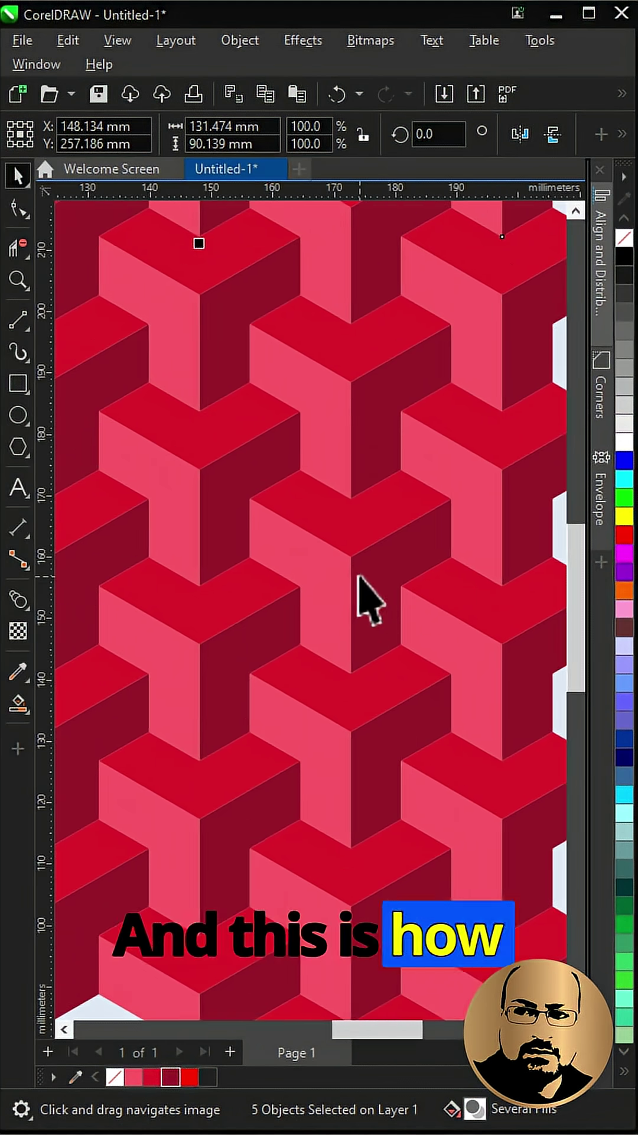
scroll(364, 598, "up", 1)
left_click_drag(461, 645, 469, 665)
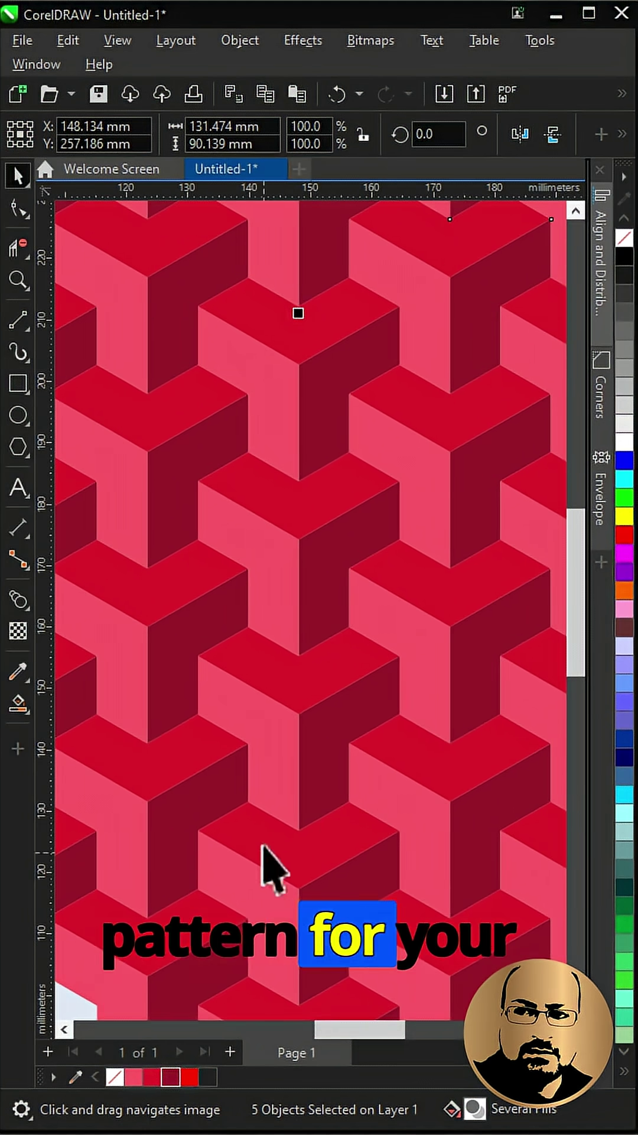